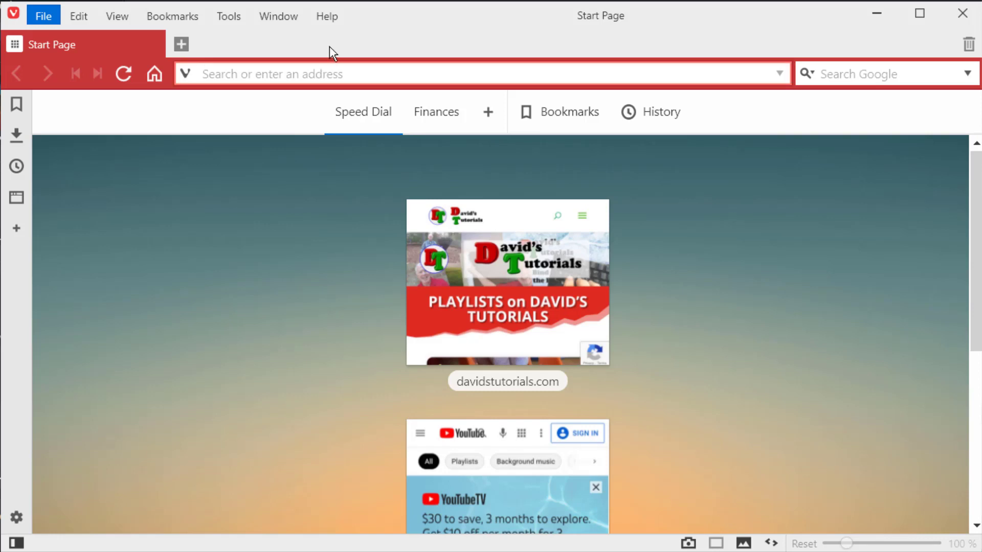
{"action": "type", "text": "www."}
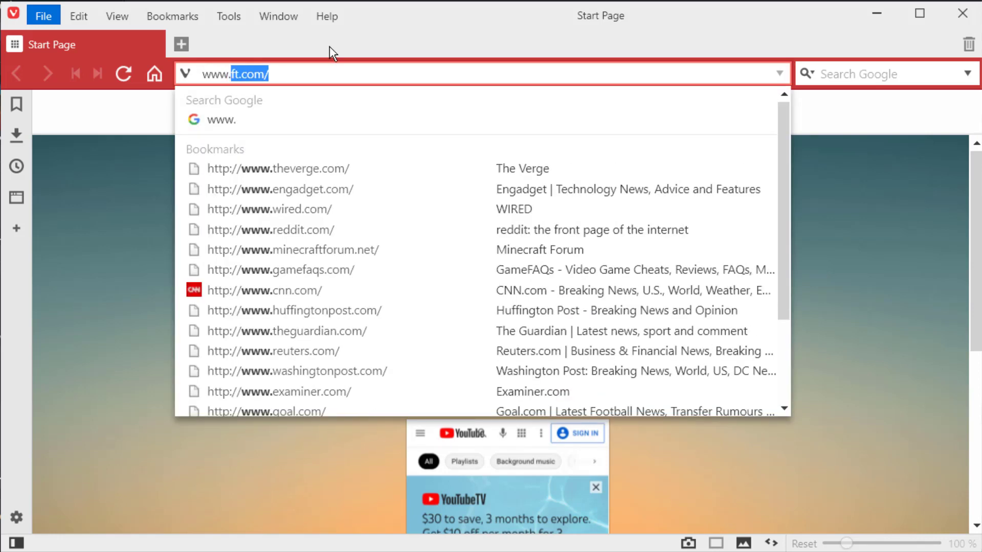
{"action": "type", "text": "Davids"}
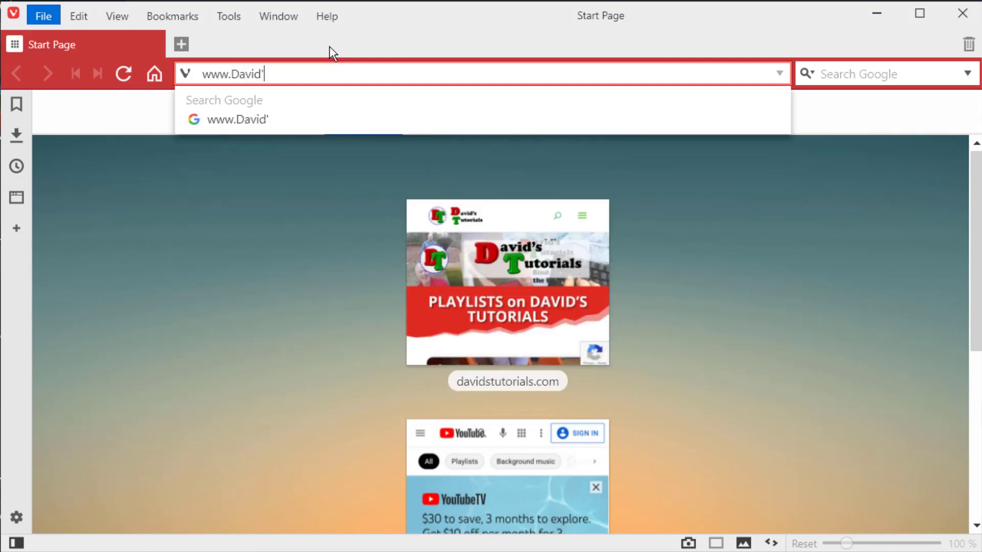
{"action": "type", "text": "Tutor"}
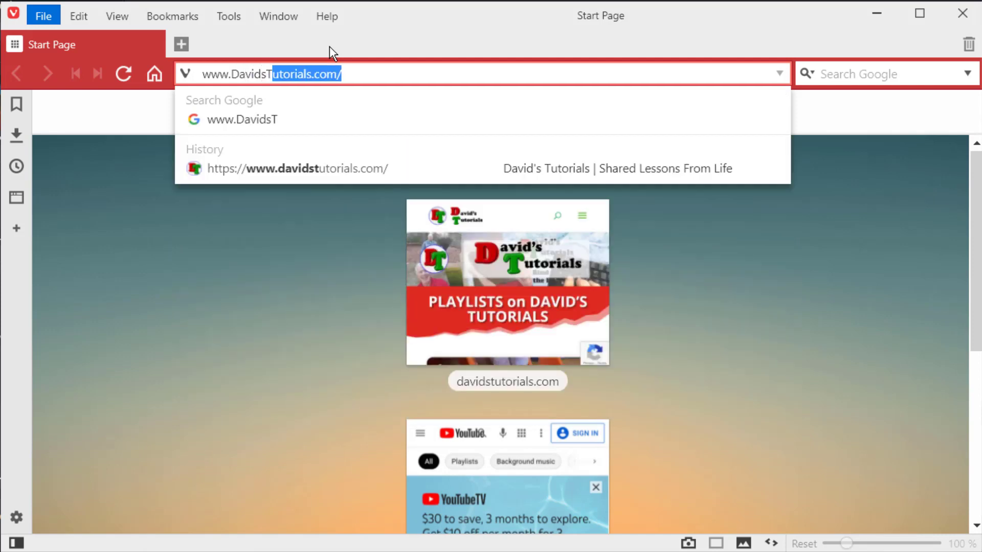
{"action": "type", "text": "ials.com"}
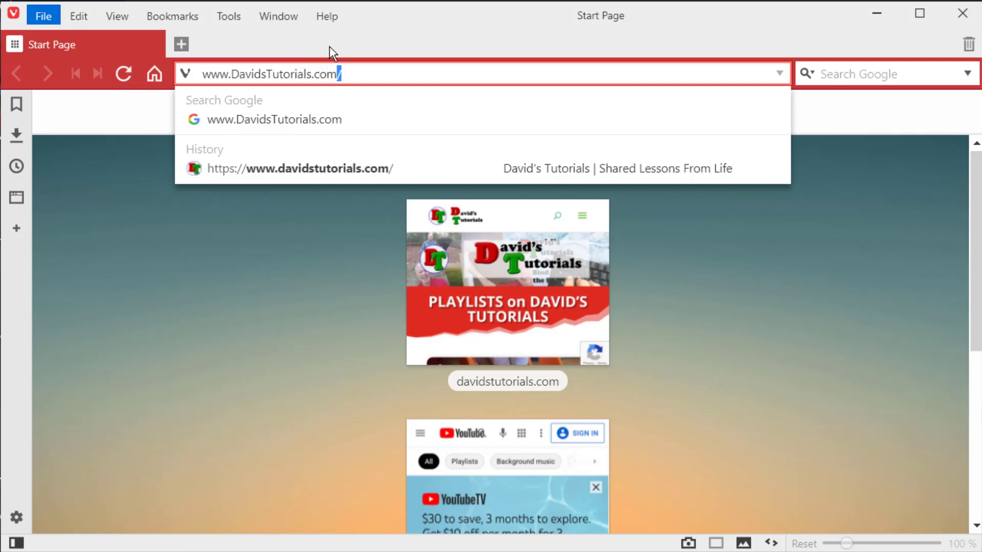
{"action": "key", "text": "Return"}
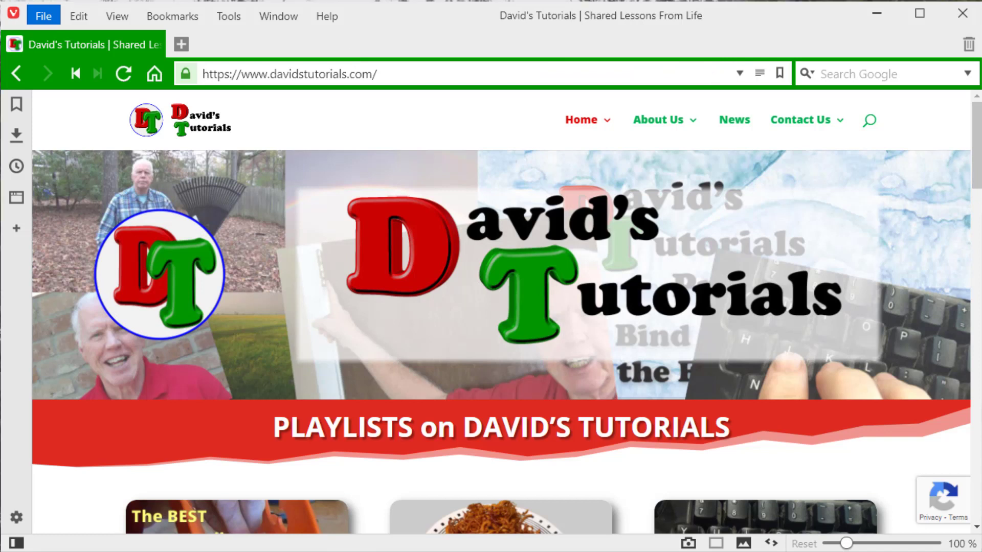
{"action": "left_click", "coordinate": [427, 70]}
{"action": "key", "text": "ctrl+c"}
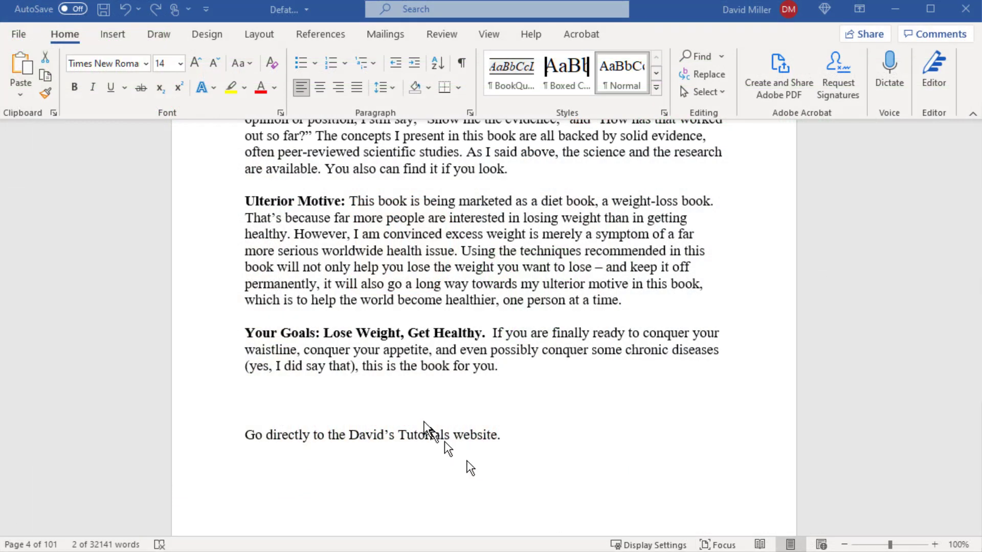
{"action": "left_click", "coordinate": [349, 435]}
{"action": "key", "text": "ctrl+shift+Right"}
{"action": "key", "text": "ctrl+shift+Right"}
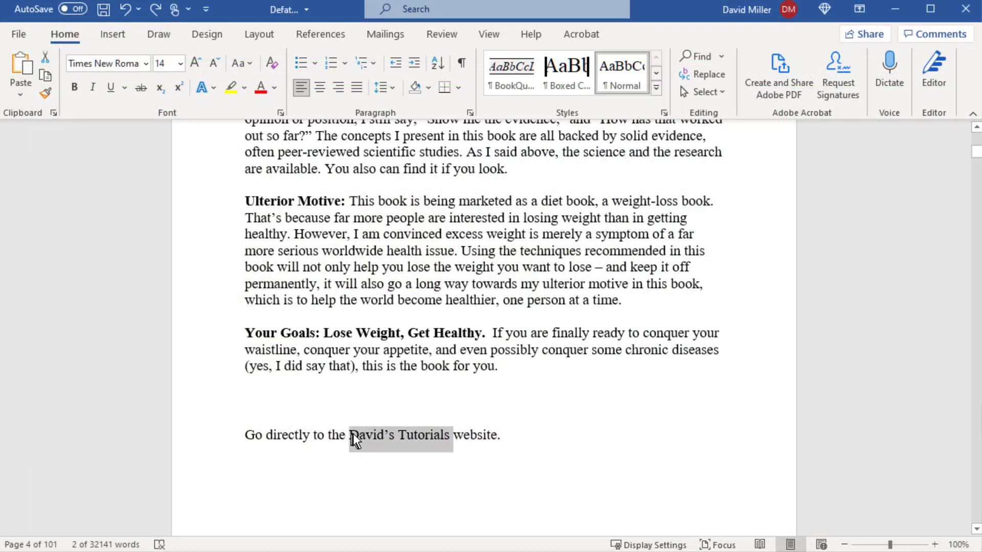
{"action": "left_click", "coordinate": [352, 436]}
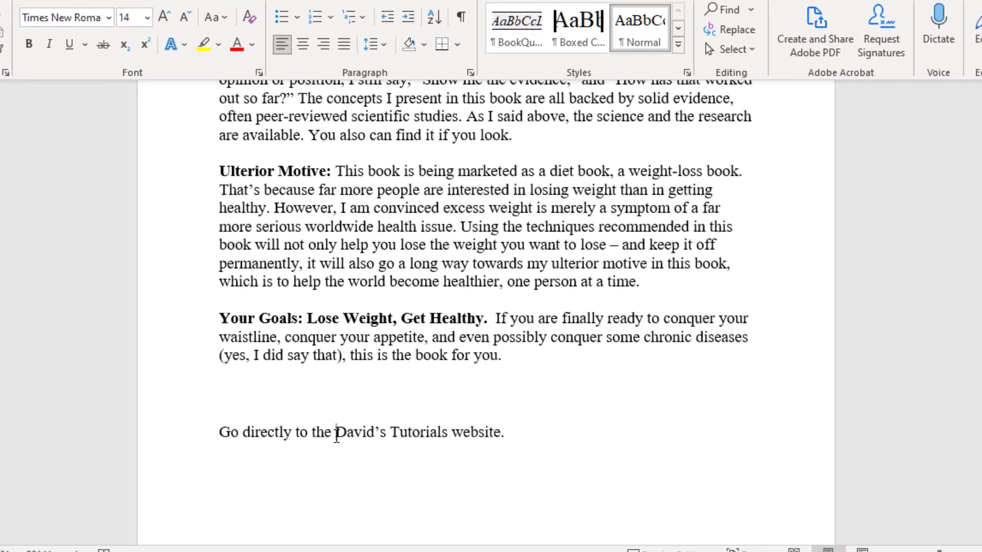
{"action": "left_click_drag", "start_coordinate": [336, 435], "coordinate": [450, 430]}
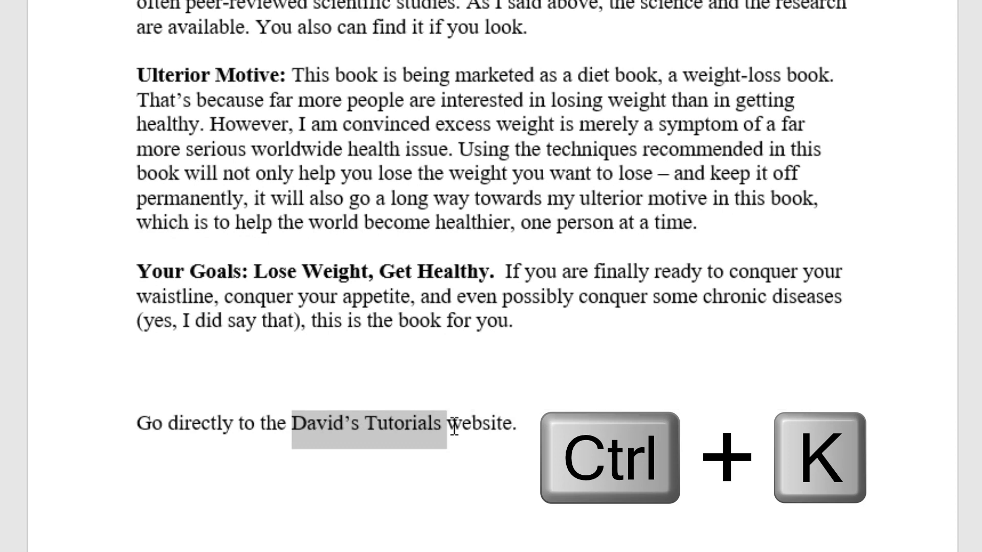
{"action": "key", "text": "ctrl+k"}
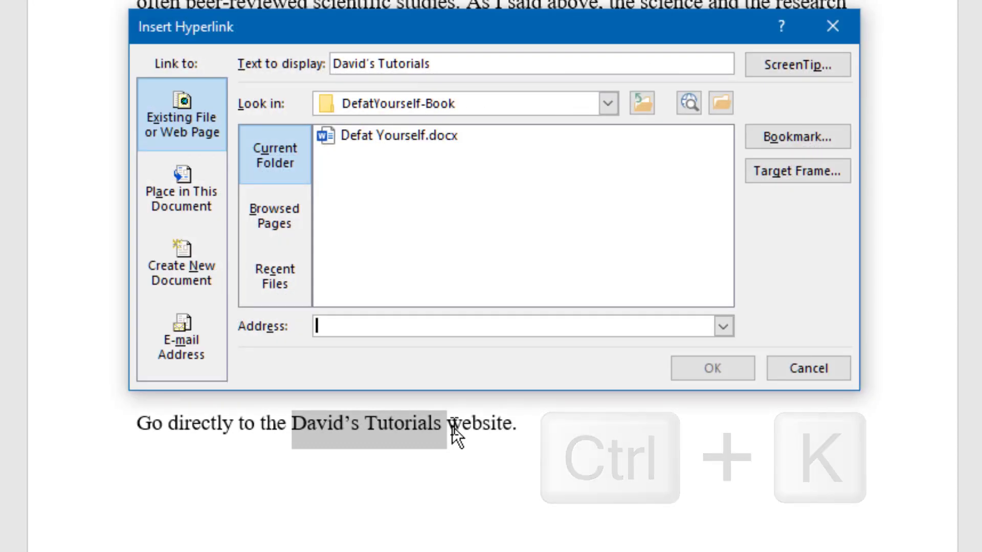
{"action": "left_click", "coordinate": [180, 174]}
{"action": "left_click", "coordinate": [180, 121]}
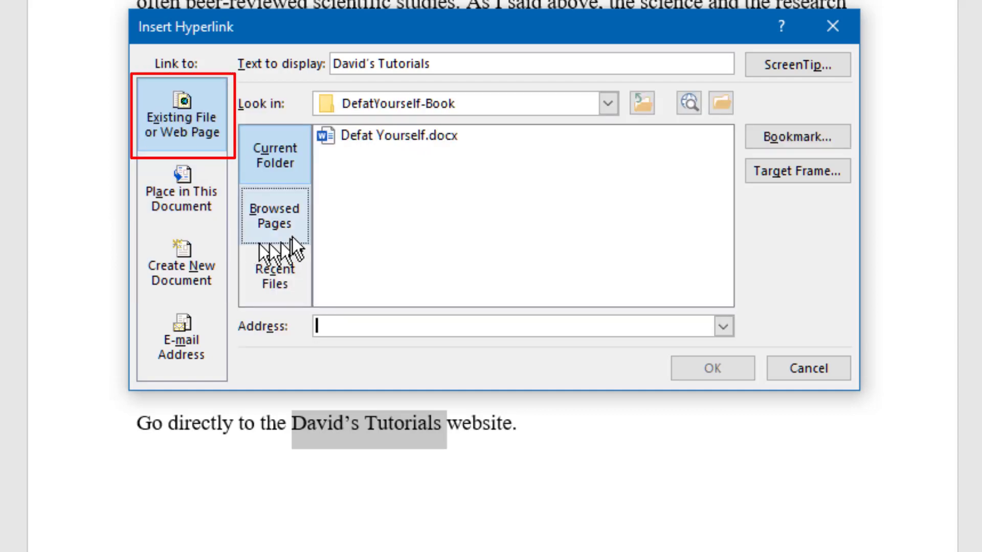
{"action": "left_click", "coordinate": [325, 333]}
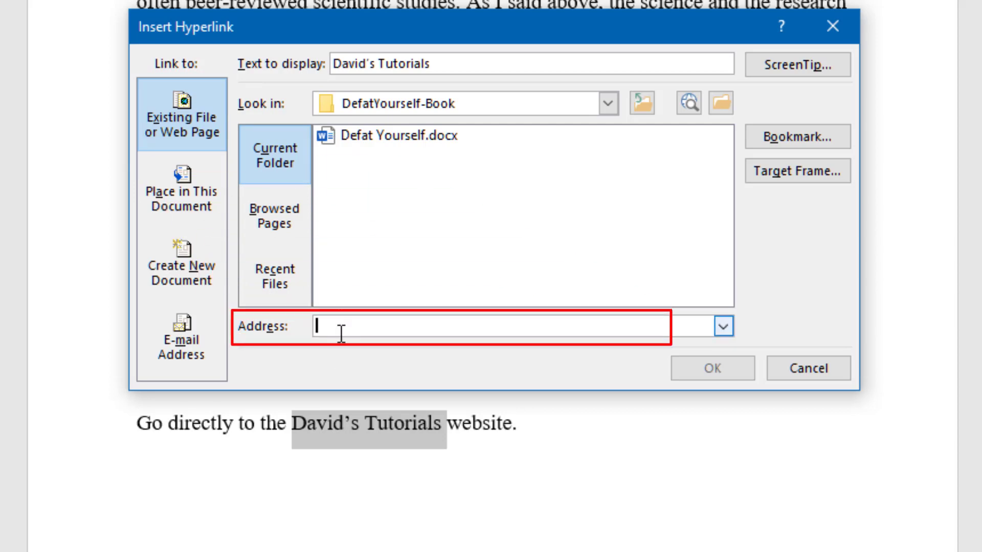
{"action": "key", "text": "ctrl+v"}
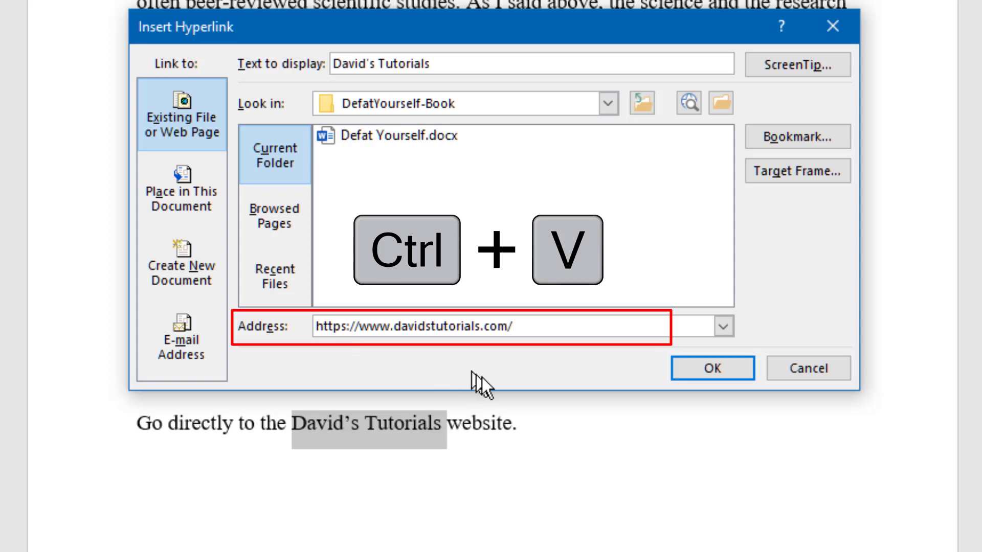
{"action": "left_click", "coordinate": [718, 369]}
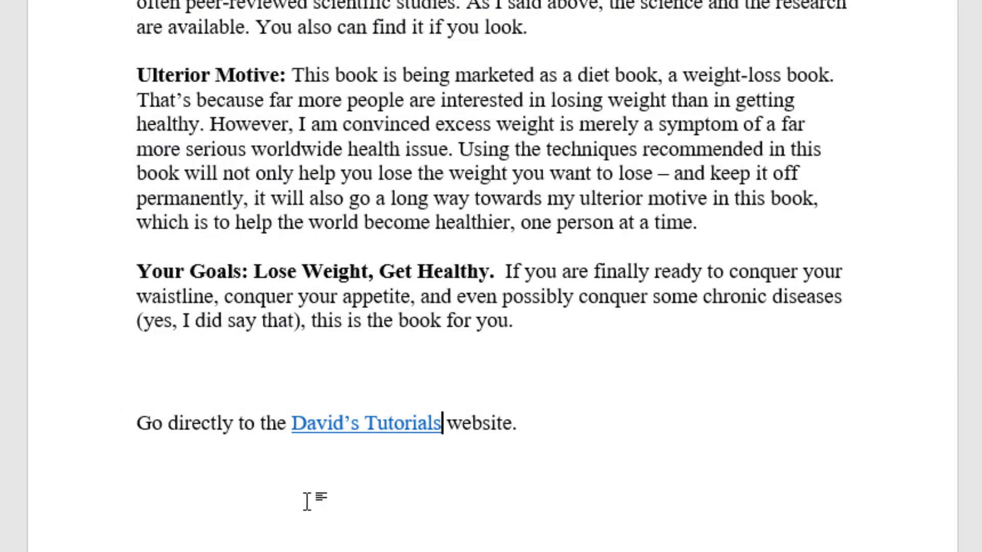
{"action": "mouse_move", "coordinate": [379, 429]}
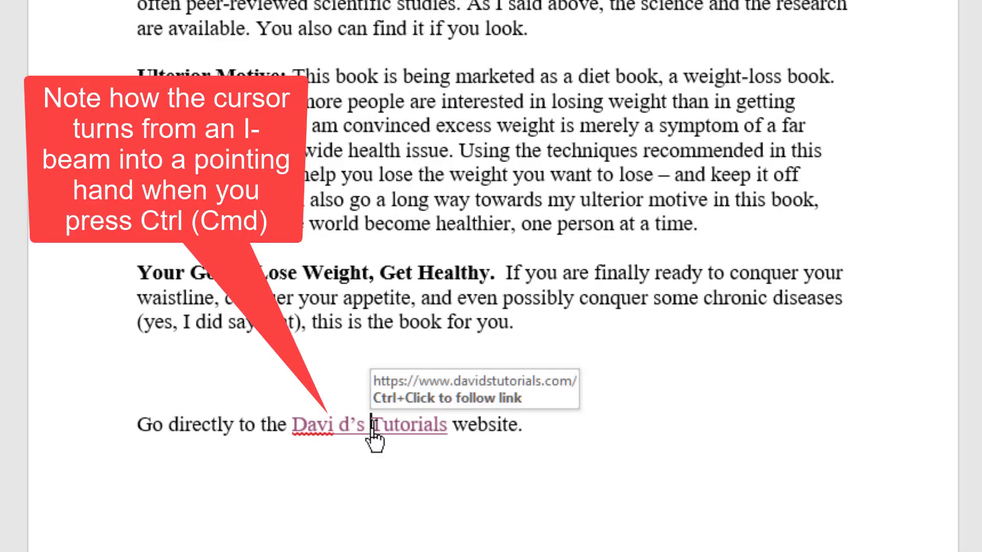
{"action": "left_click", "coordinate": [371, 429], "text": "ctrl"}
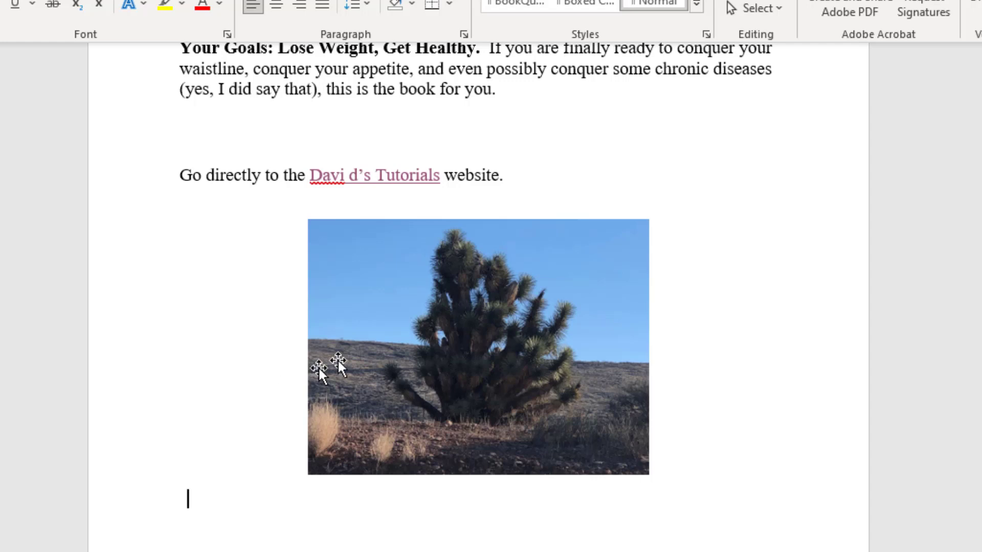
{"action": "left_click", "coordinate": [361, 339]}
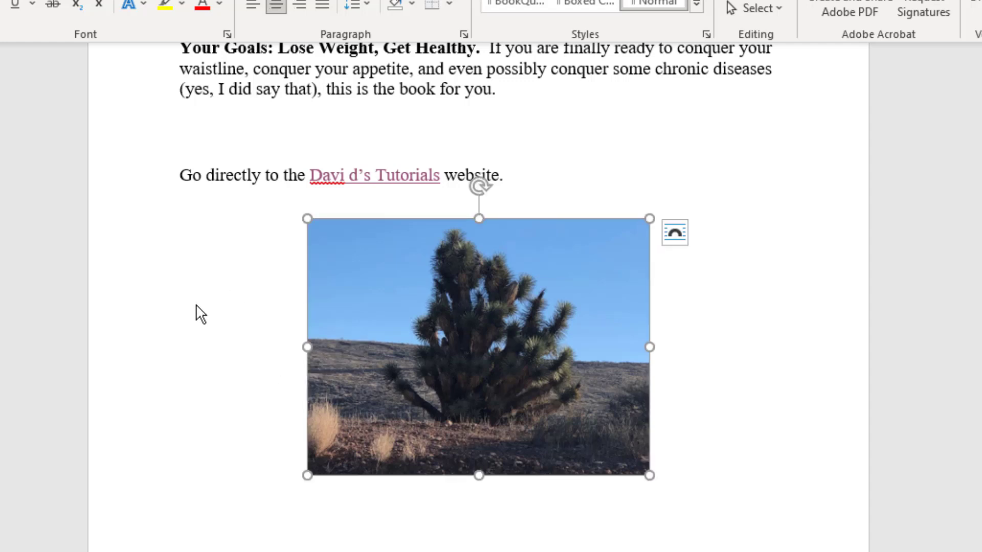
{"action": "key", "text": "ctrl+k"}
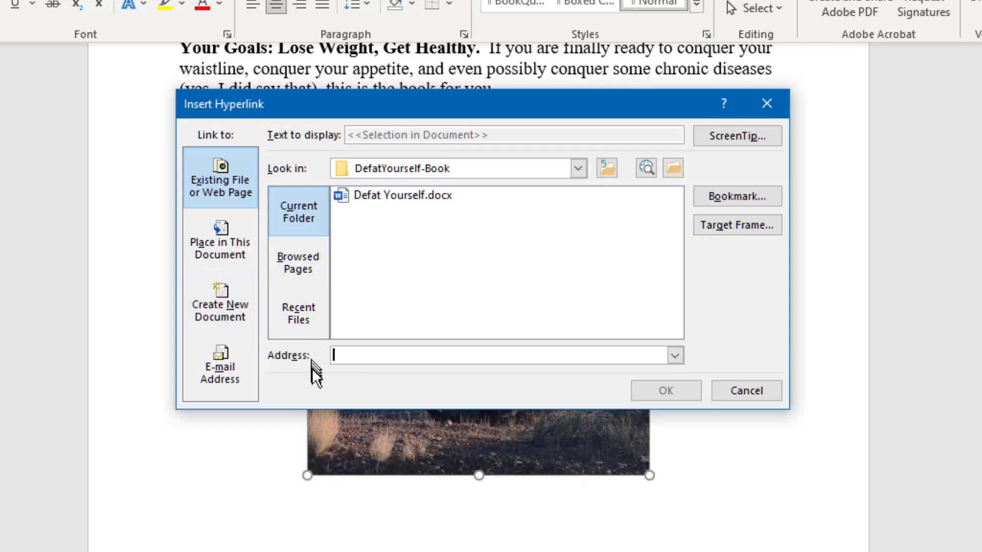
{"action": "key", "text": "ctrl+v"}
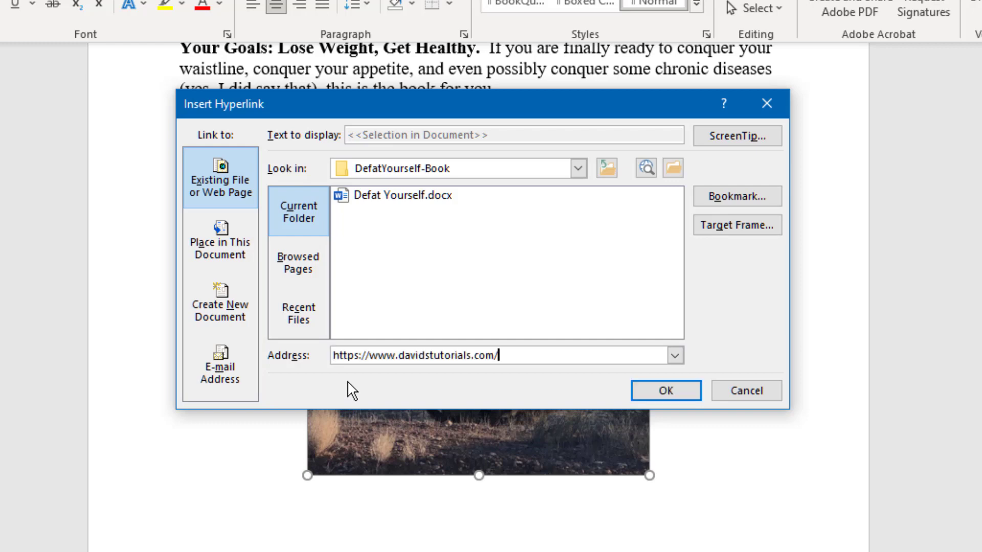
{"action": "left_click", "coordinate": [671, 388]}
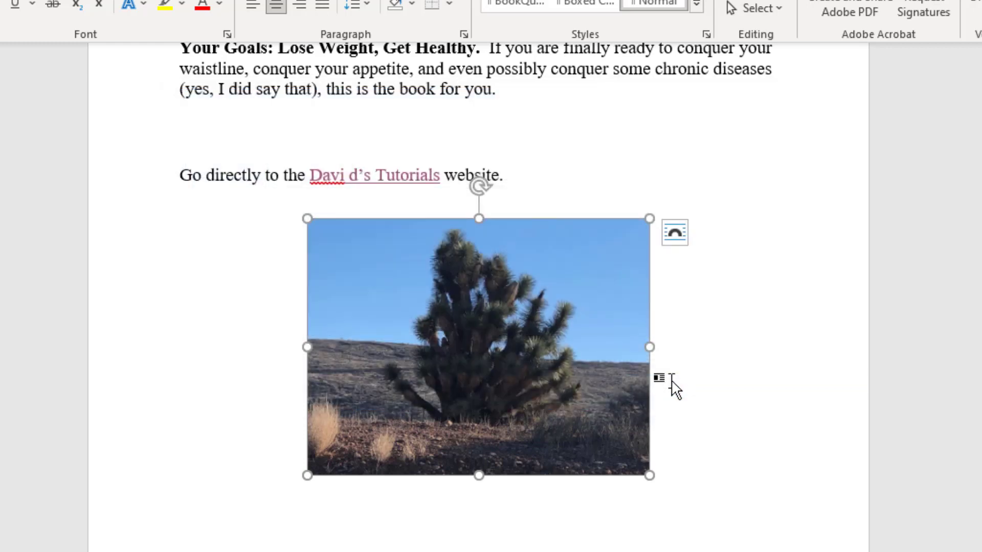
{"action": "left_click", "coordinate": [281, 335]}
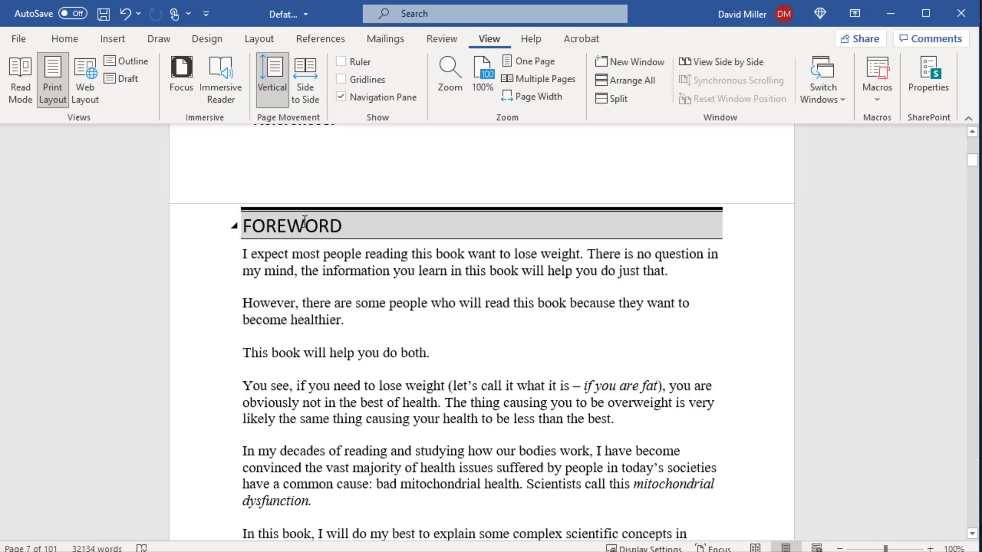
Show the document's heading navigation and go through "1 – The Good Stuff Up Front", "Using Common Sense" and "FOREWORD"
{"action": "key", "text": "k"}
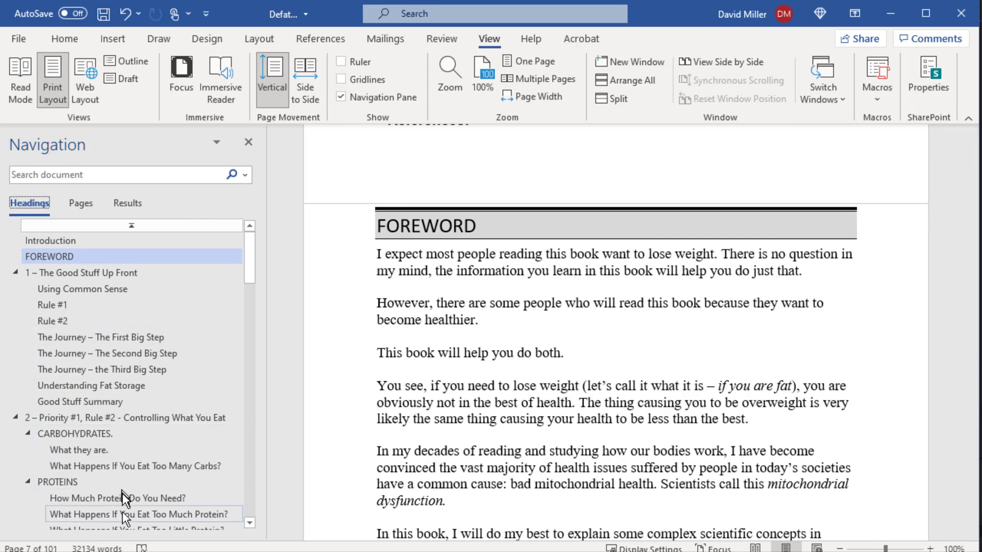
{"action": "left_click", "coordinate": [106, 274]}
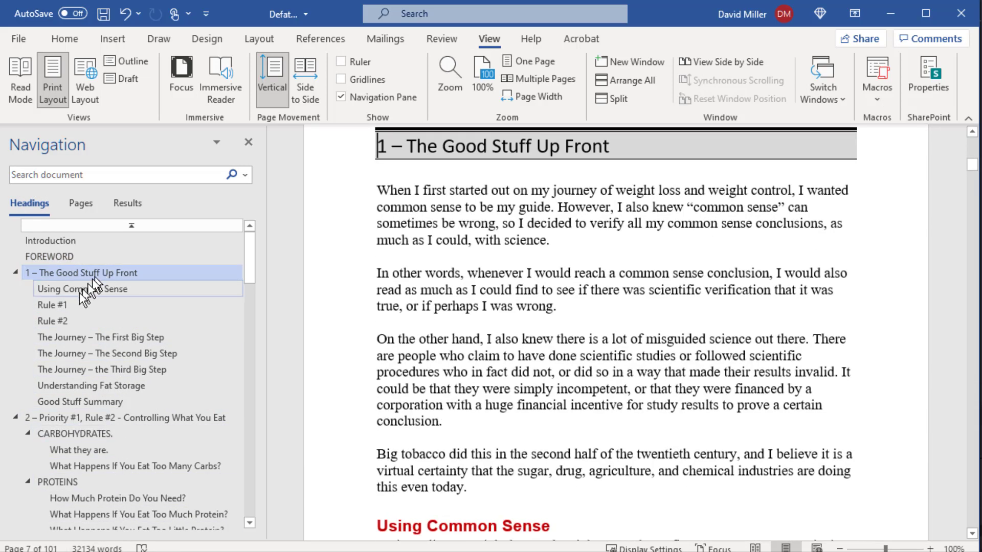
{"action": "left_click", "coordinate": [79, 293]}
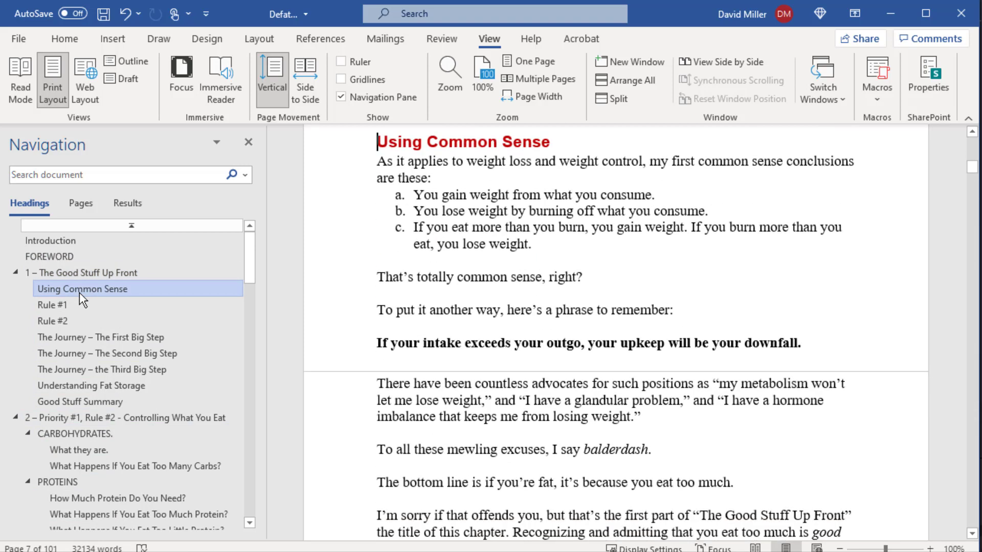
{"action": "left_click", "coordinate": [63, 256]}
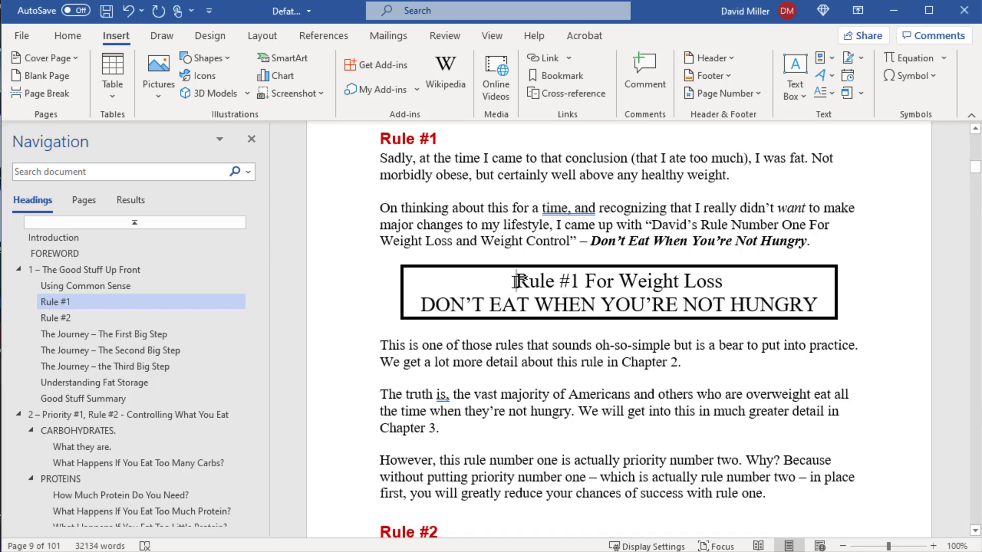
Add a bookmark named Tip1 at the start of the boxed line "Rule #1 For Weight Loss"
{"action": "left_click", "coordinate": [493, 280]}
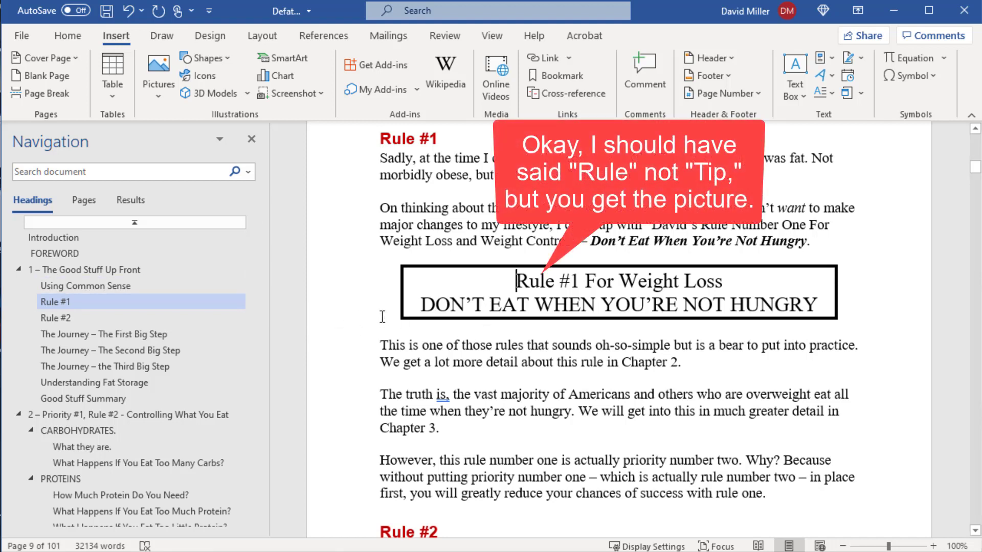
{"action": "key", "text": "alt"}
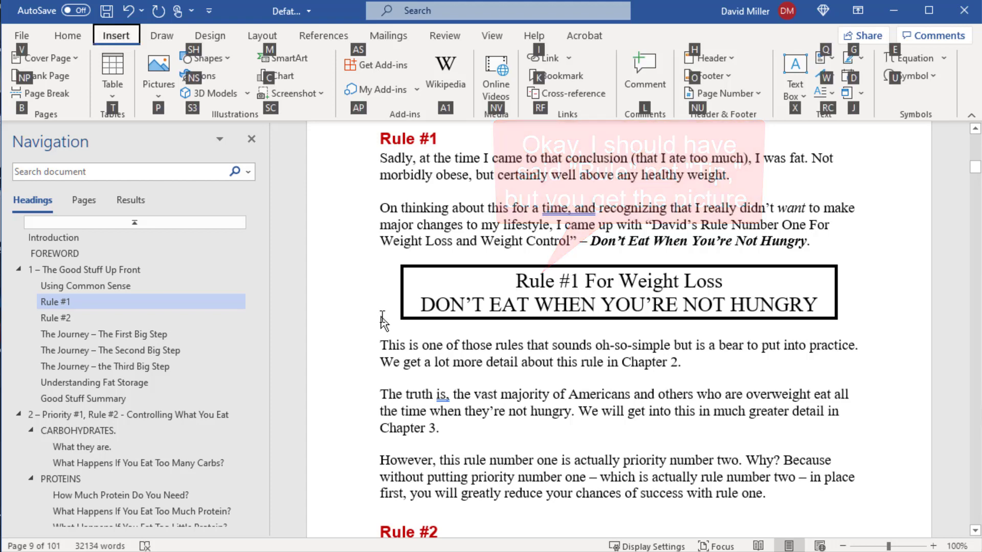
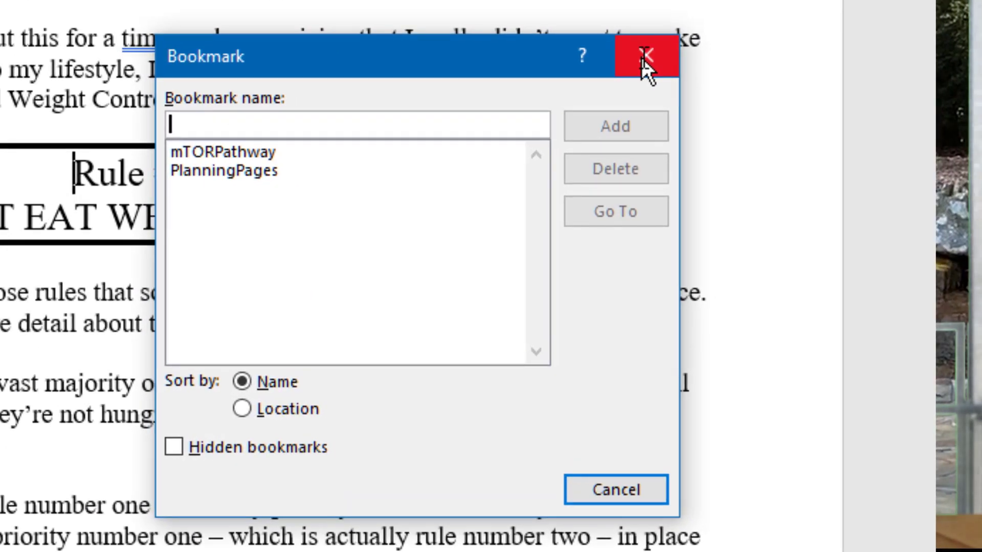
{"action": "type", "text": "Ti"}
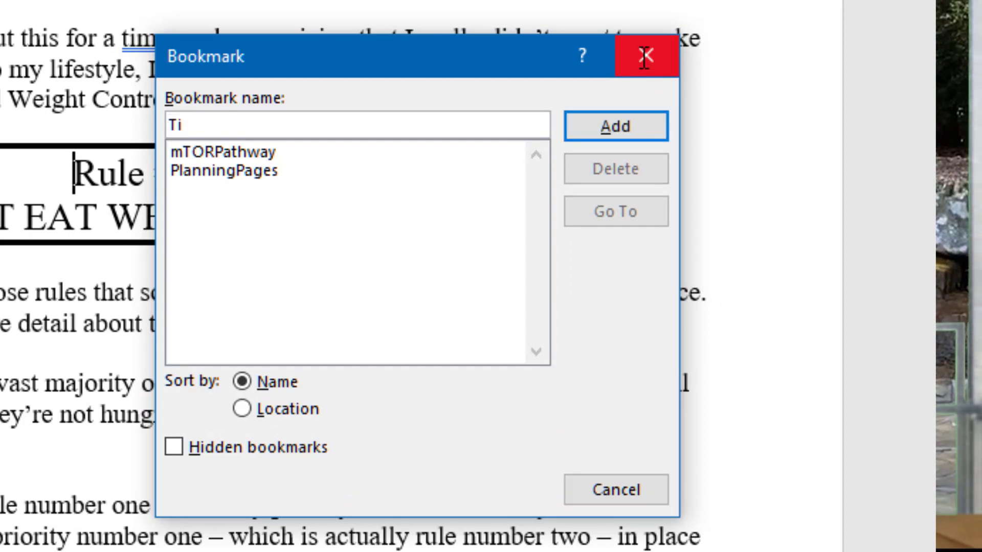
{"action": "type", "text": "p"}
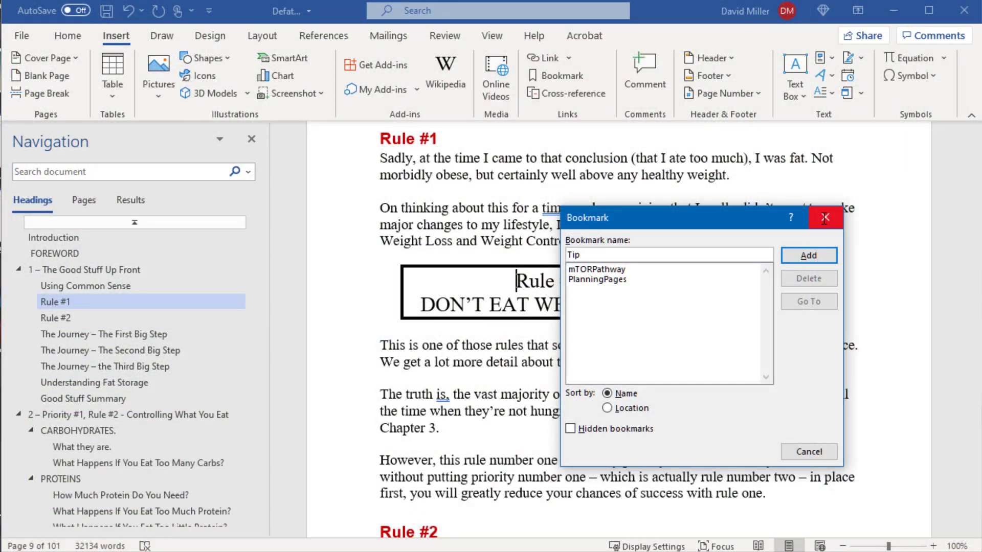
{"action": "type", "text": "#1"}
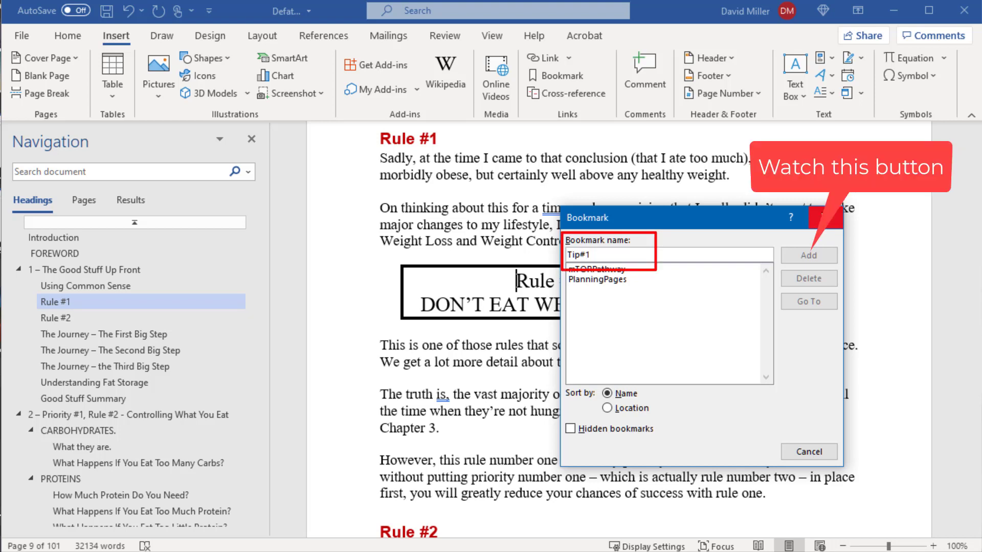
{"action": "key", "text": "BackSpace"}
{"action": "key", "text": "BackSpace"}
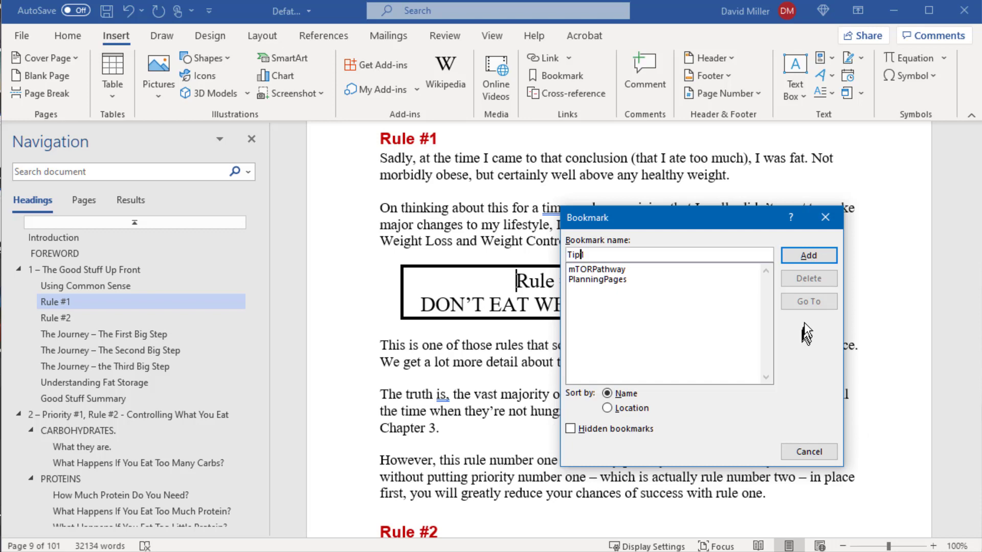
{"action": "left_click", "coordinate": [807, 255]}
Add a bookmark named Tip2 at the start of the boxed line "Rule #2 For Weight Loss"
{"action": "left_click", "coordinate": [83, 318]}
{"action": "key", "text": "ctrl+shift+F5"}
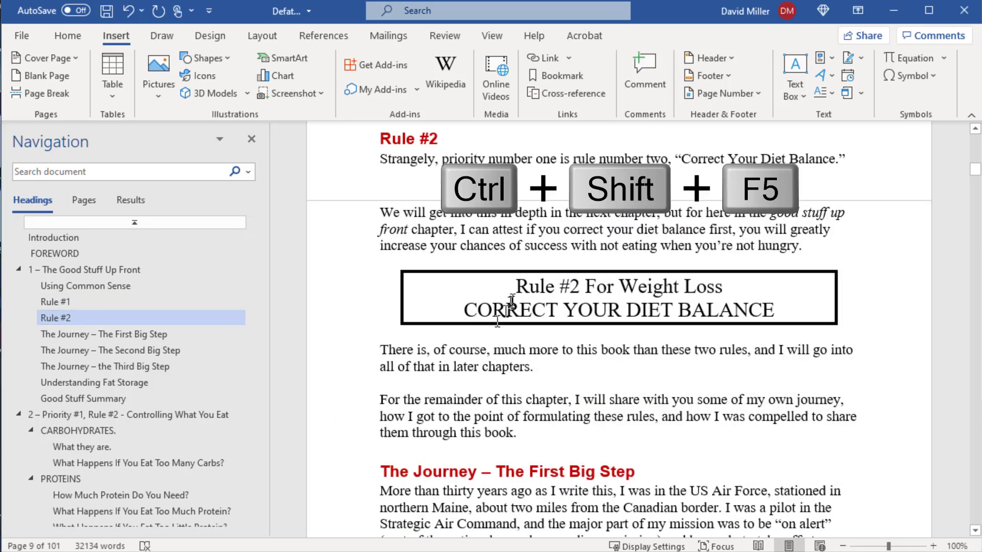
{"action": "left_click", "coordinate": [515, 286]}
{"action": "key", "text": "ctrl+shift+F5"}
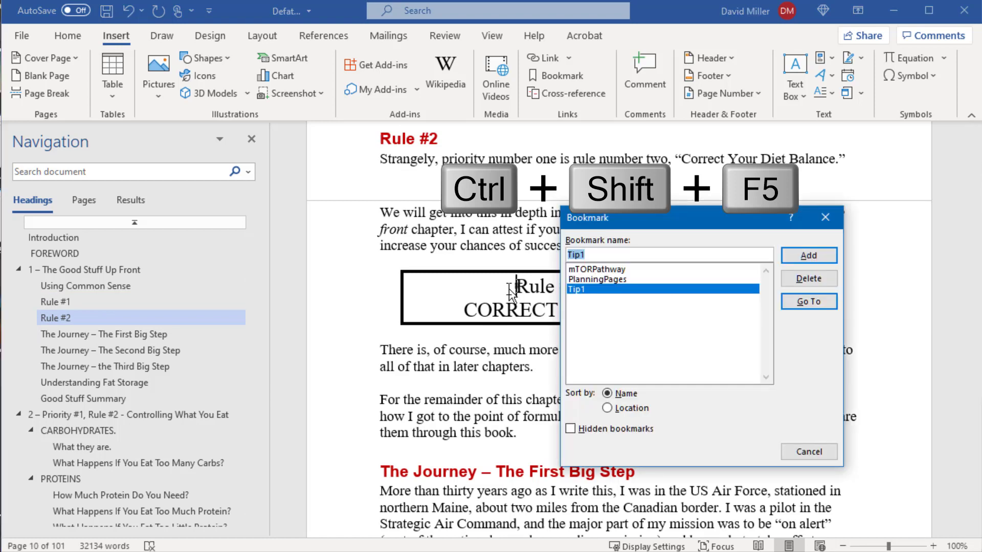
{"action": "type", "text": "Tip2"}
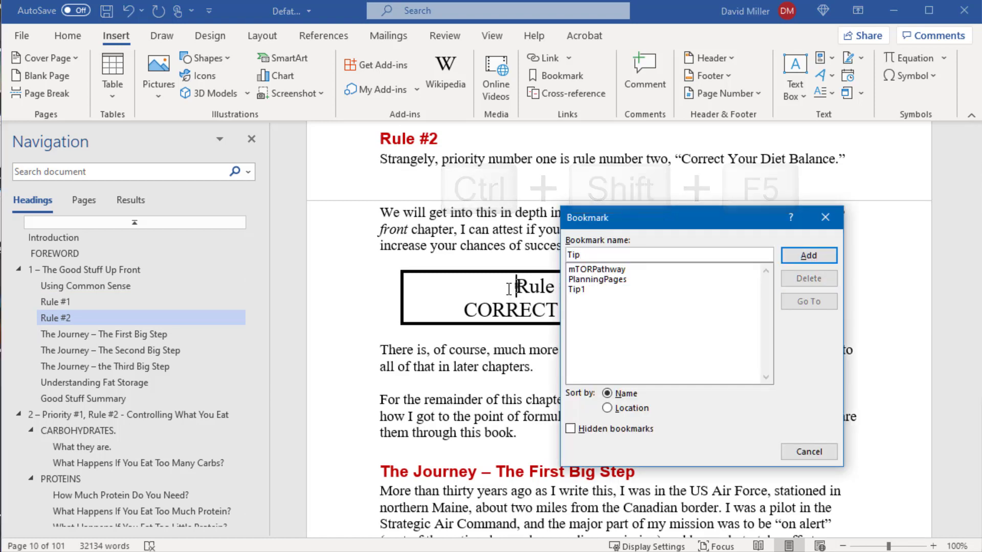
{"action": "left_click", "coordinate": [803, 256]}
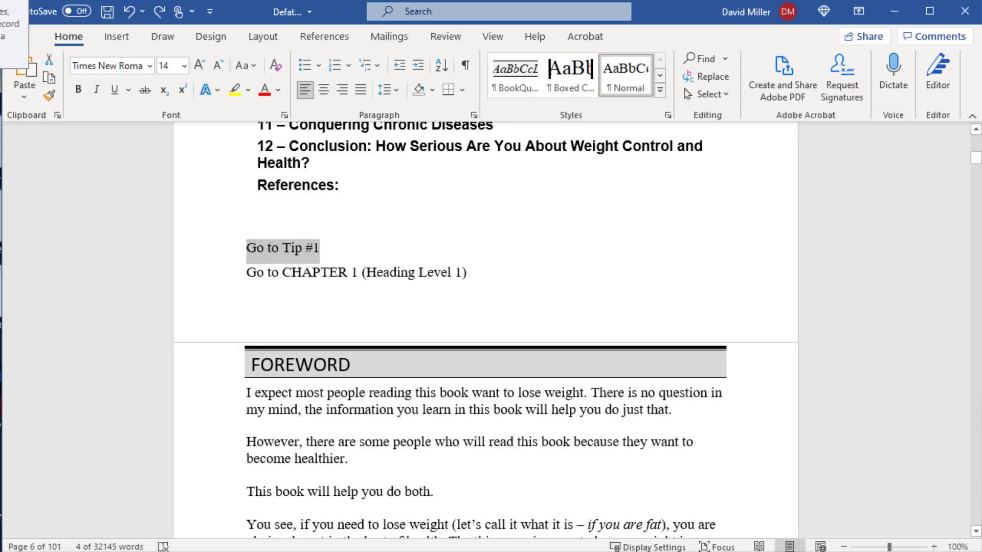
Hyperlink the line "Go to Tip #1" above the FOREWORD to the bookmark Tip1 in this document
{"action": "key", "text": "ctrl+k"}
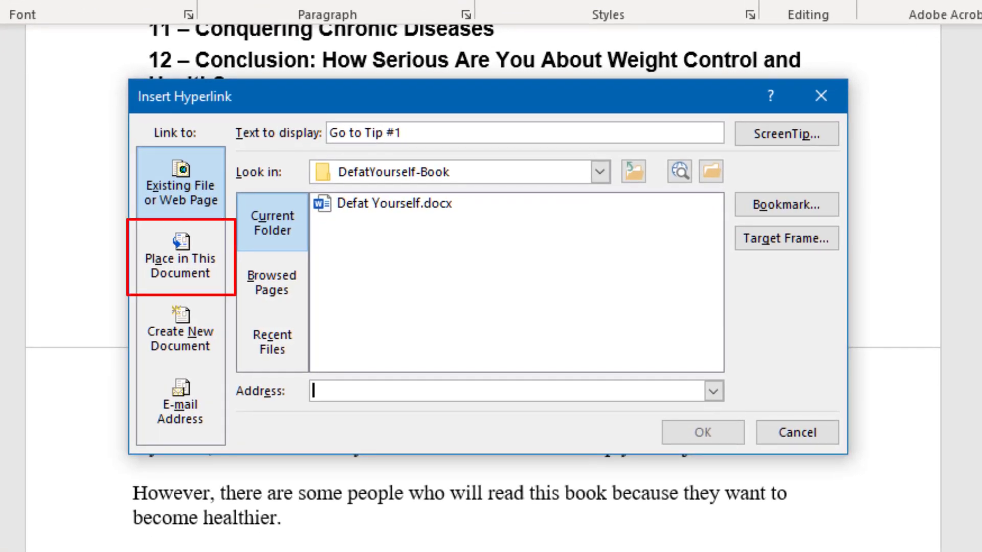
{"action": "left_click", "coordinate": [171, 276]}
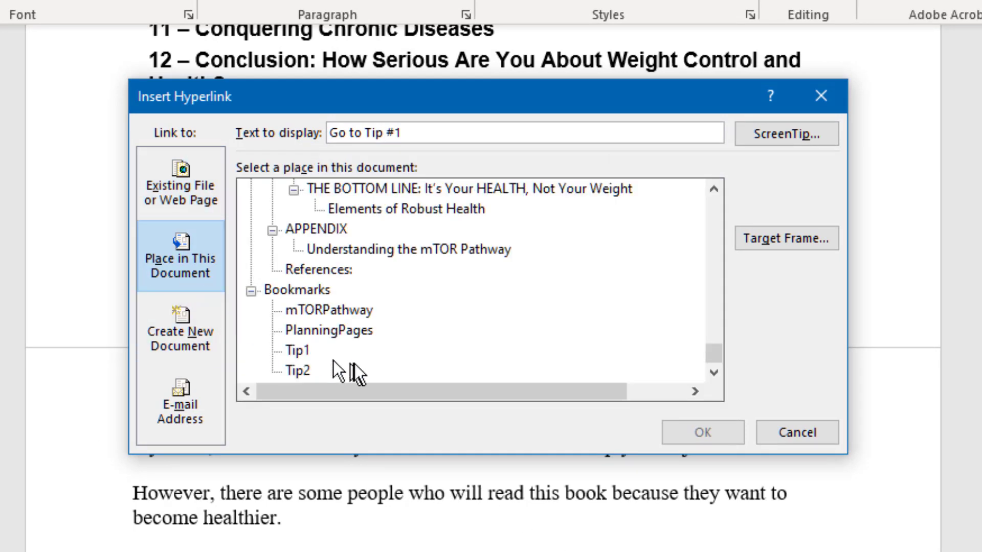
{"action": "scroll", "coordinate": [355, 358], "scroll_direction": "up", "scroll_amount": 2}
{"action": "scroll", "coordinate": [355, 358], "scroll_direction": "up", "scroll_amount": 10}
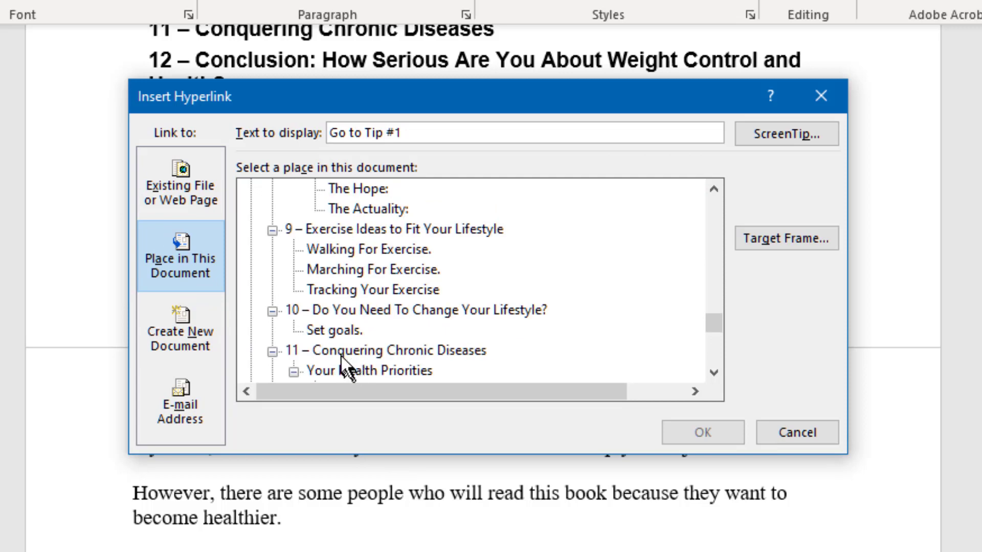
{"action": "scroll", "coordinate": [337, 359], "scroll_direction": "up", "scroll_amount": 12}
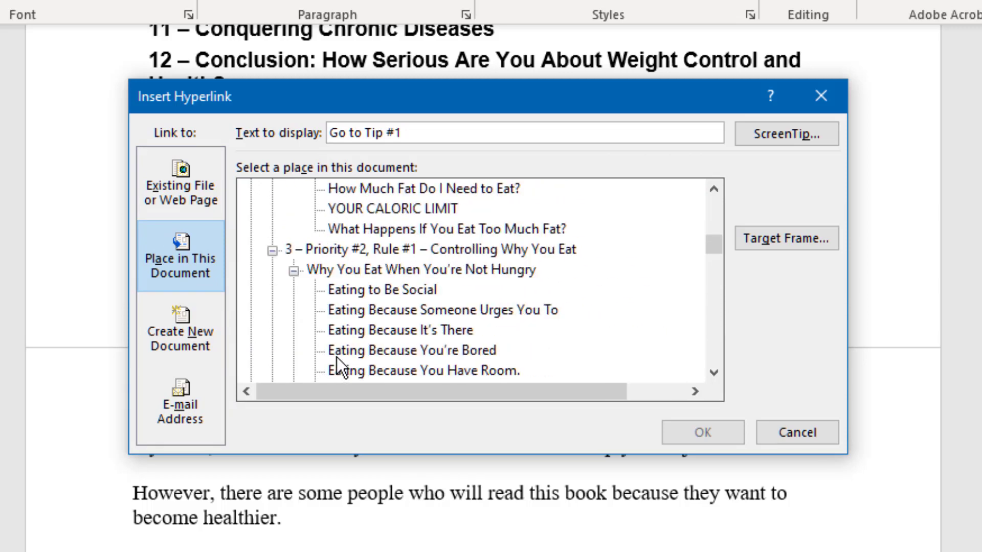
{"action": "scroll", "coordinate": [338, 359], "scroll_direction": "up", "scroll_amount": 6}
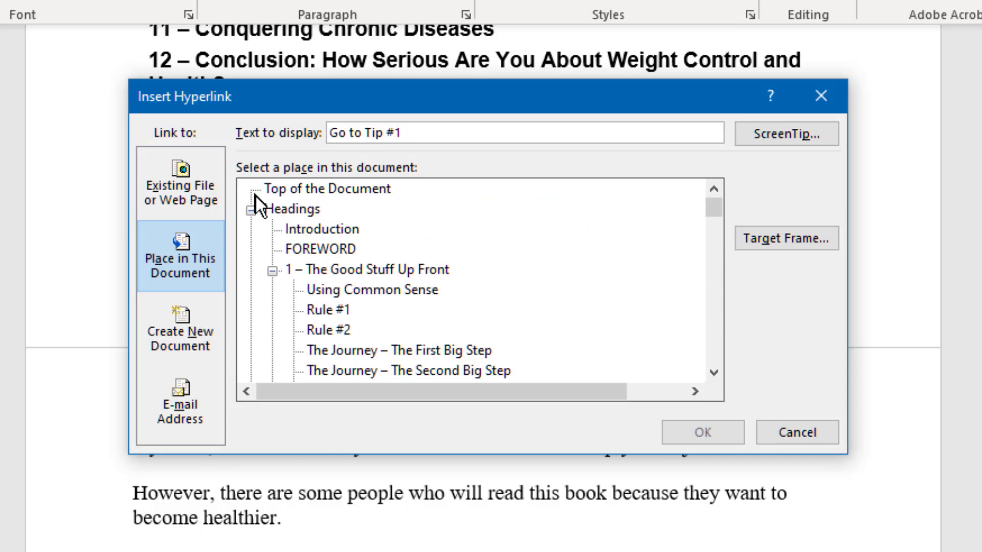
{"action": "left_click", "coordinate": [251, 211]}
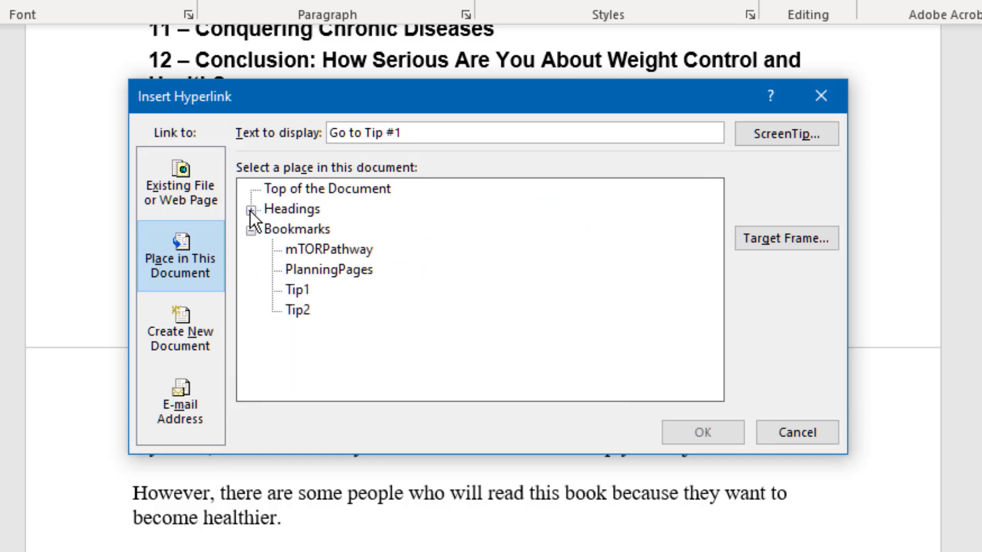
{"action": "left_click", "coordinate": [250, 230]}
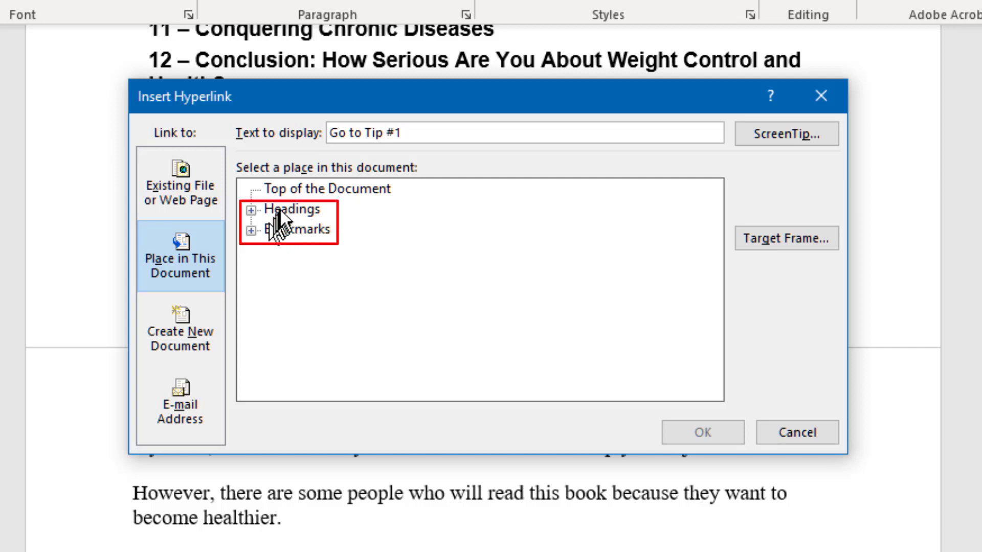
{"action": "left_click", "coordinate": [250, 230]}
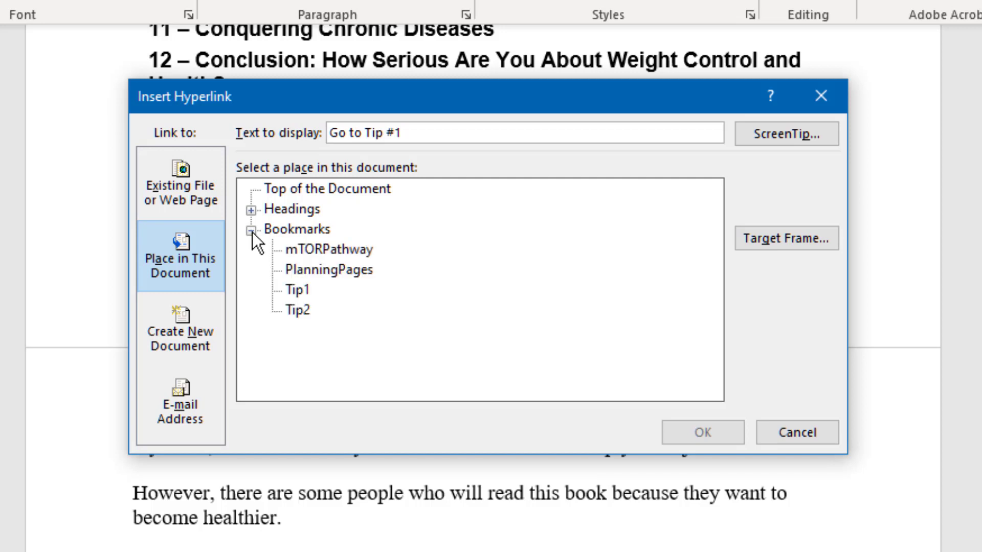
{"action": "left_click", "coordinate": [303, 290]}
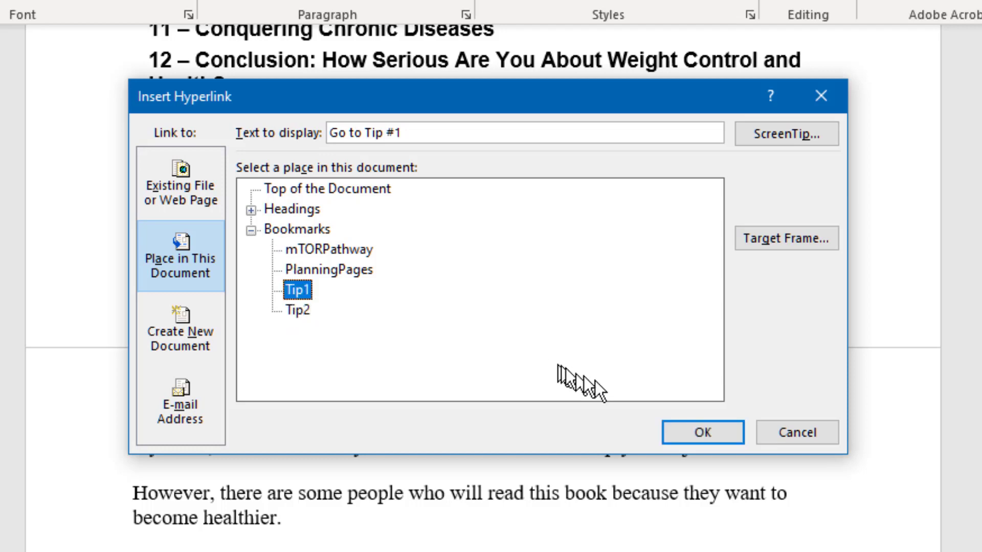
{"action": "left_click", "coordinate": [703, 431]}
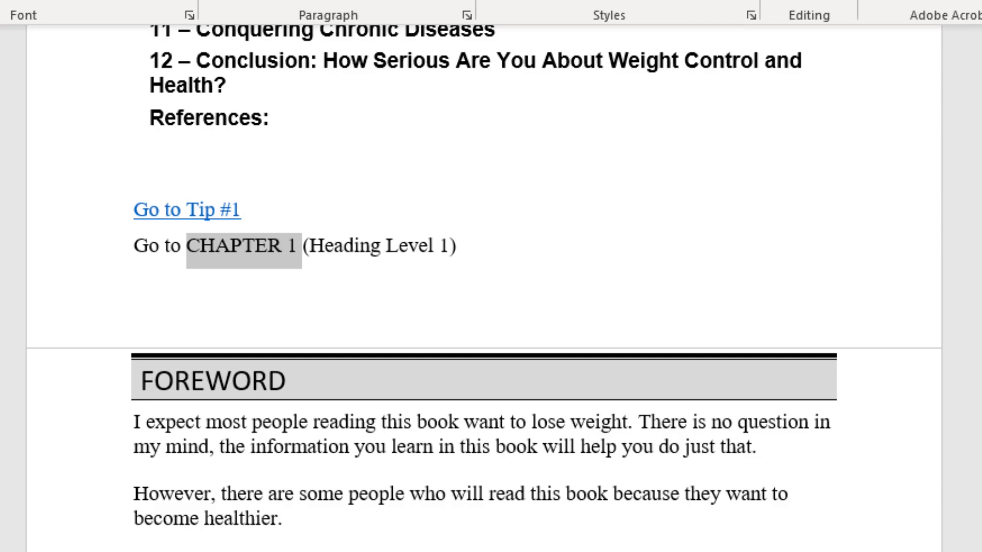
Hyperlink the words "CHAPTER 1" in the line below to the document heading "1 – The Good Stuff Up Front"
{"action": "key", "text": "ctrl+k"}
{"action": "scroll", "coordinate": [512, 307], "scroll_direction": "up", "scroll_amount": 10}
{"action": "left_click", "coordinate": [303, 270]}
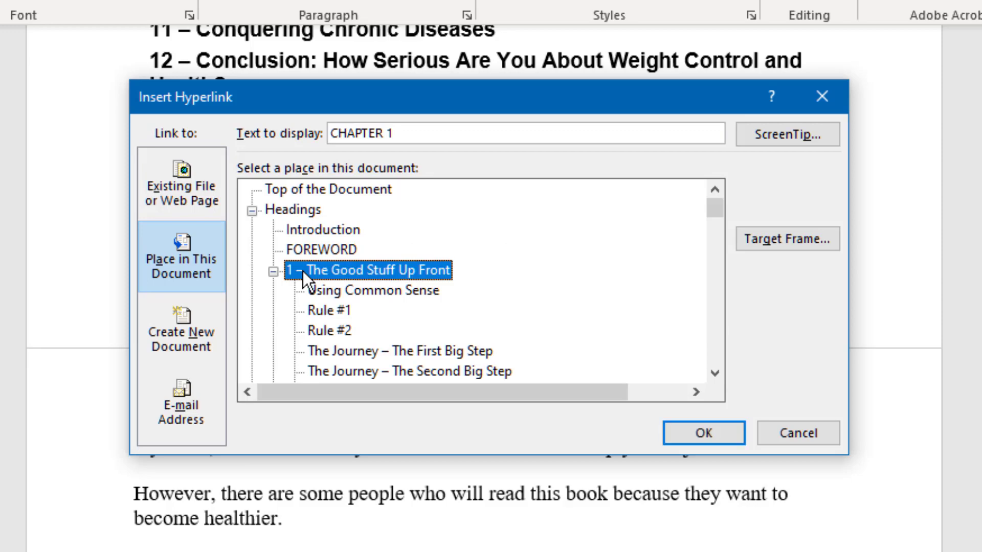
{"action": "left_click", "coordinate": [683, 433]}
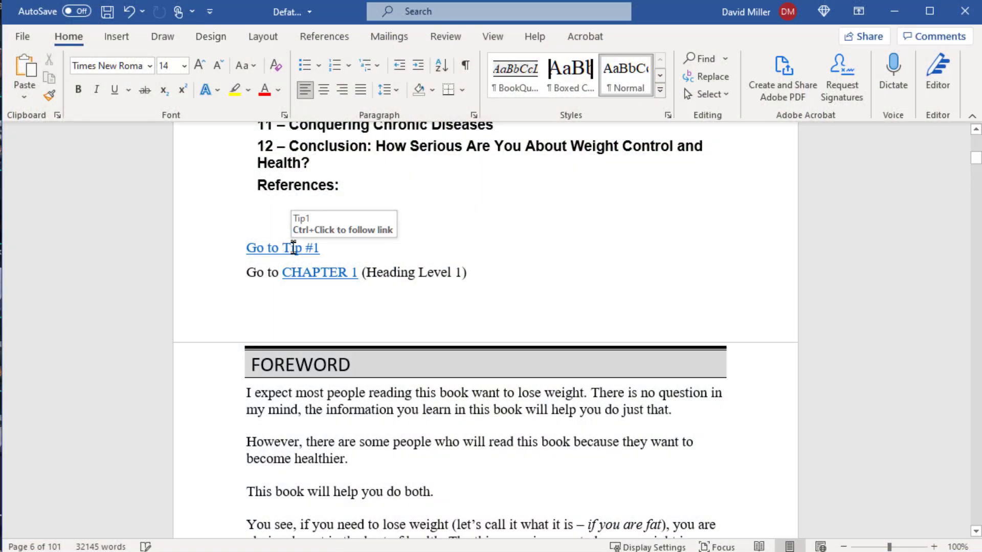
Give the "Go to Tip #1" hyperlink the ScreenTip "This takes us to tip #1" and check it on the link
{"action": "triple_click", "coordinate": [289, 250]}
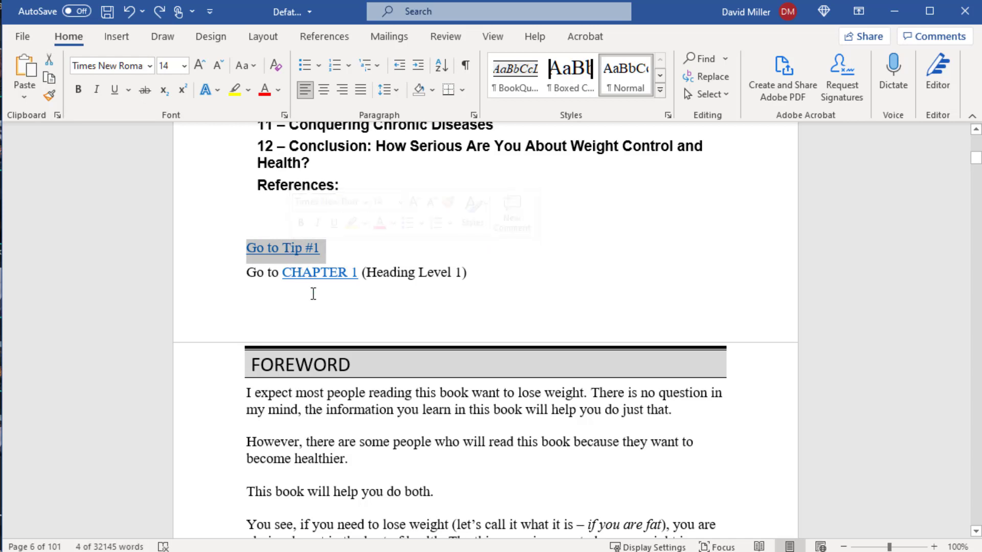
{"action": "key", "text": "ctrl+k"}
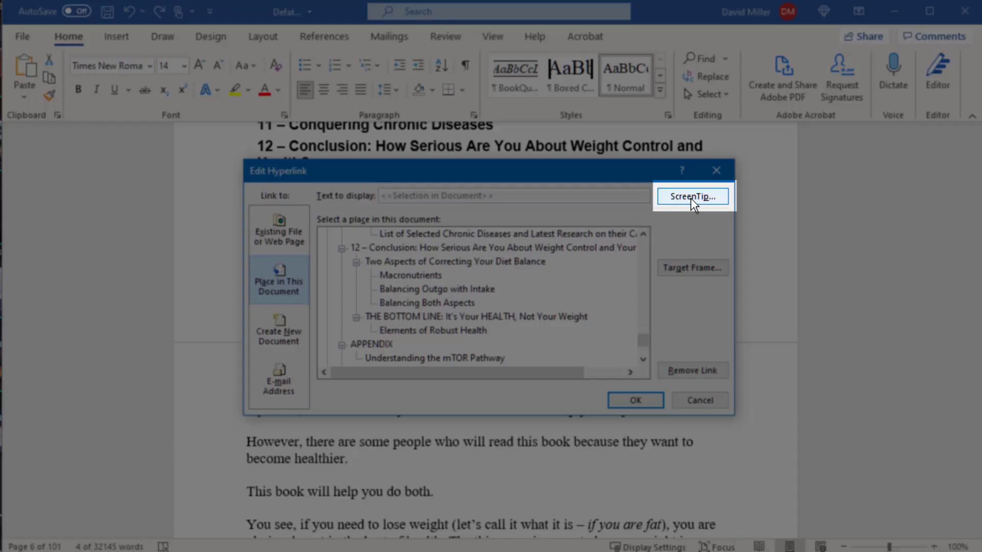
{"action": "left_click", "coordinate": [692, 197]}
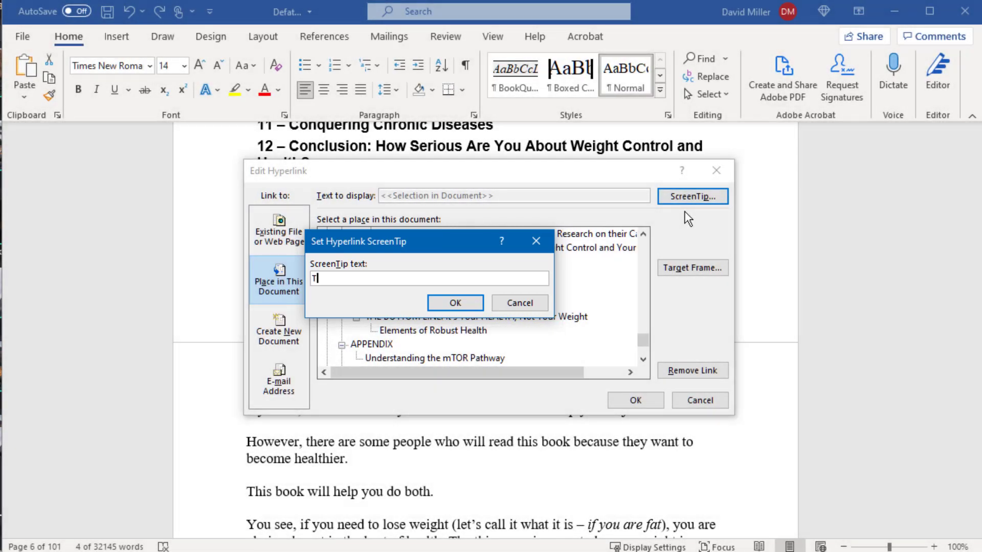
{"action": "type", "text": "This takes us to tip #1"}
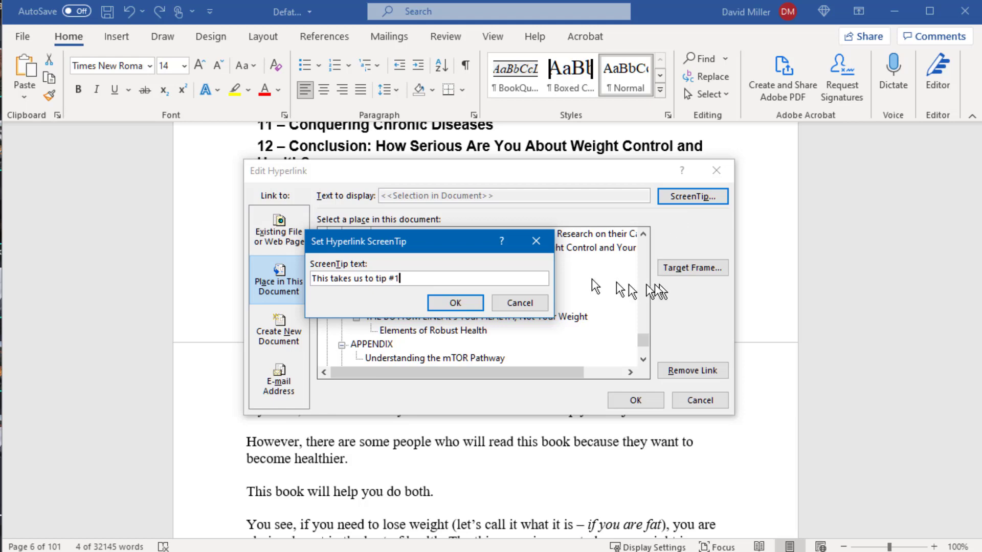
{"action": "left_click", "coordinate": [455, 304]}
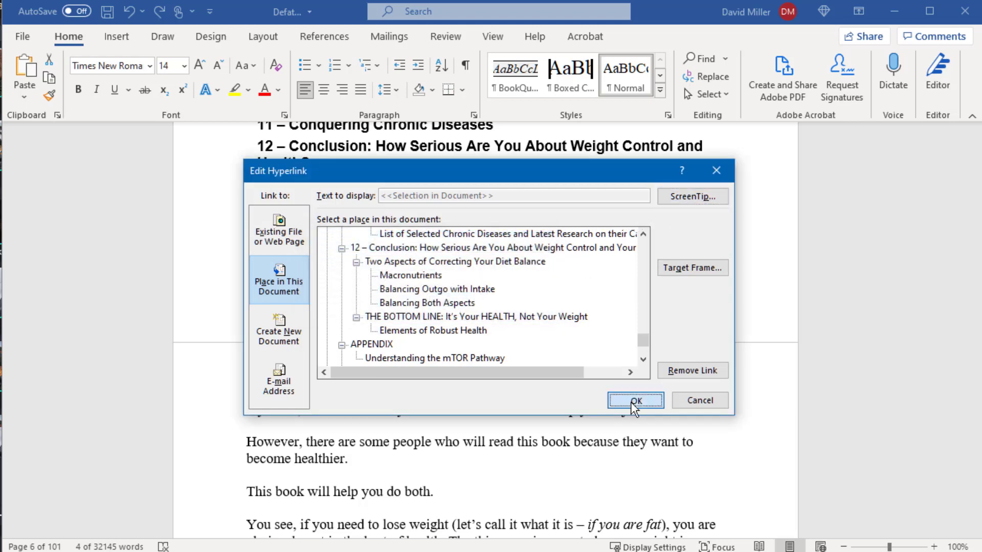
{"action": "left_click", "coordinate": [635, 401]}
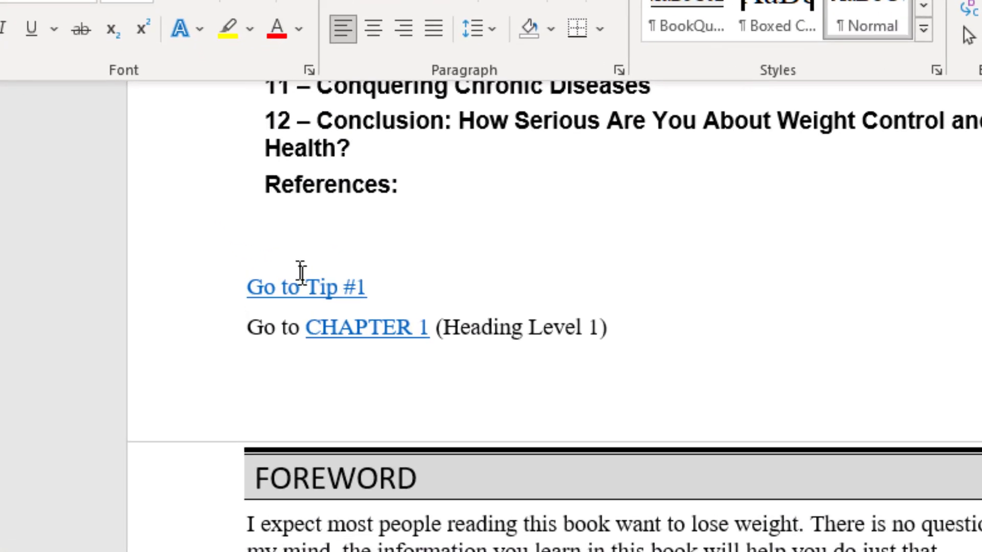
{"action": "mouse_move", "coordinate": [309, 287]}
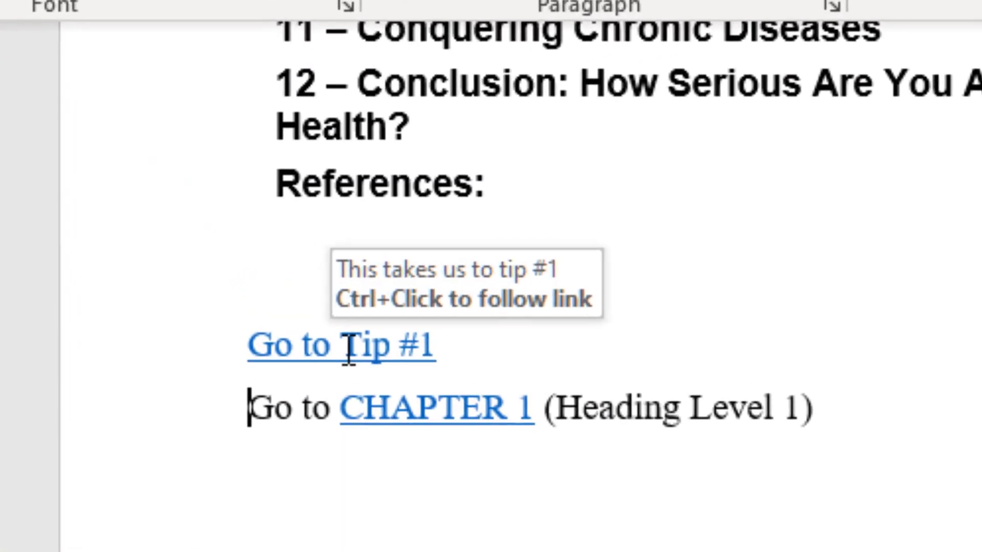